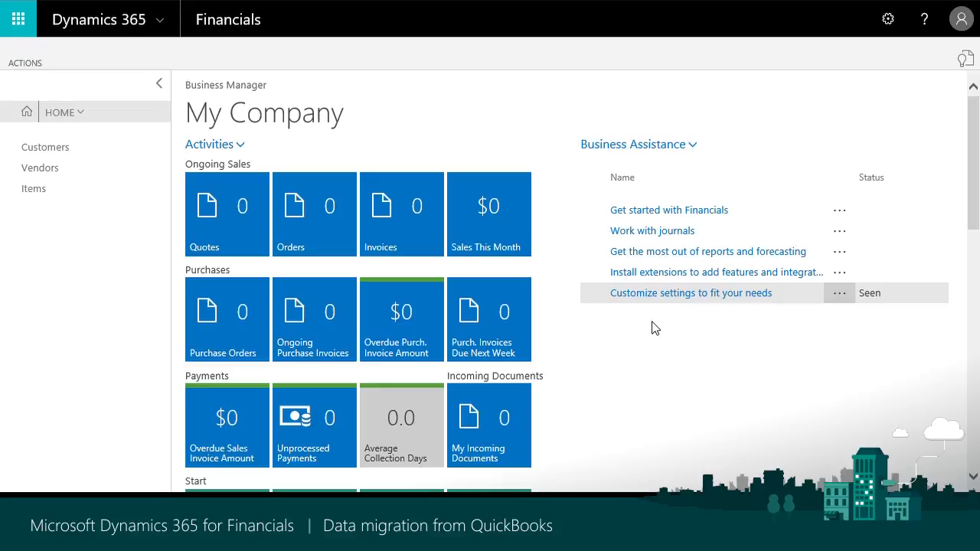
{"action": "left_click", "coordinate": [962, 21]}
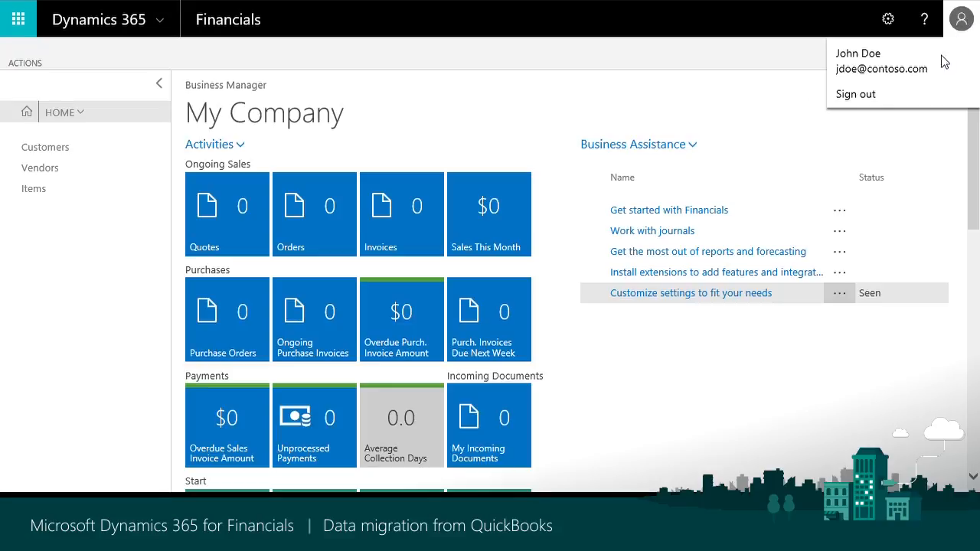
{"action": "left_click", "coordinate": [749, 101]}
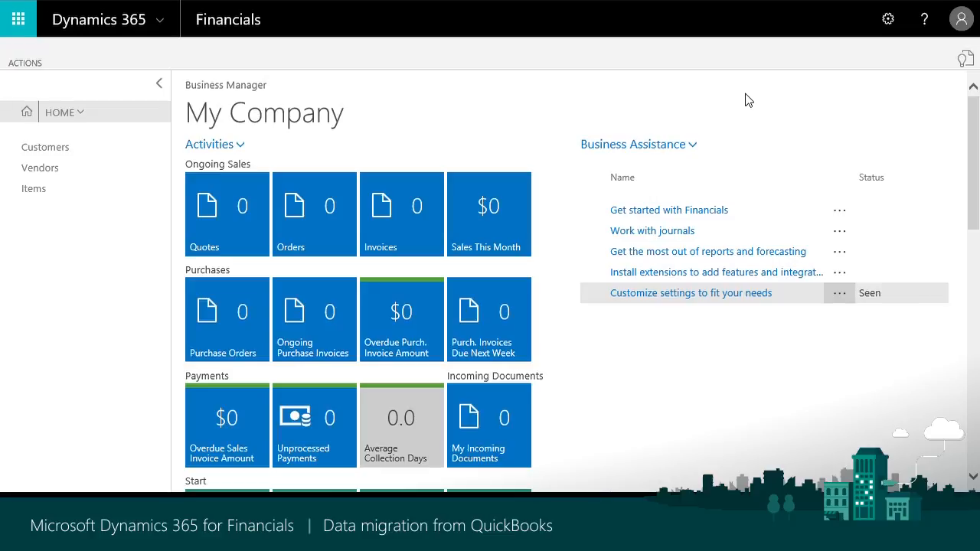
- Start the Migrate business data guide from Assisted Setup & Tasks
{"action": "left_click", "coordinate": [20, 63]}
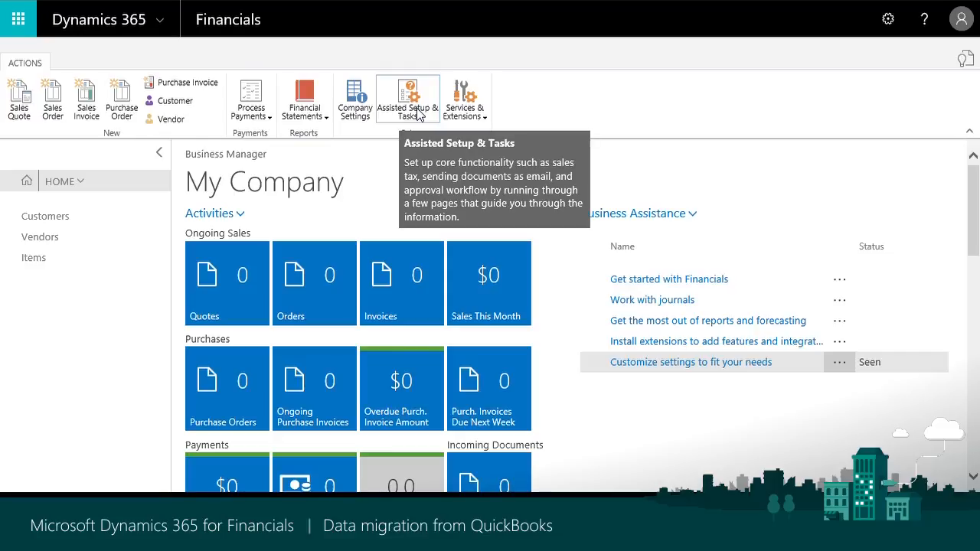
{"action": "left_click", "coordinate": [419, 113]}
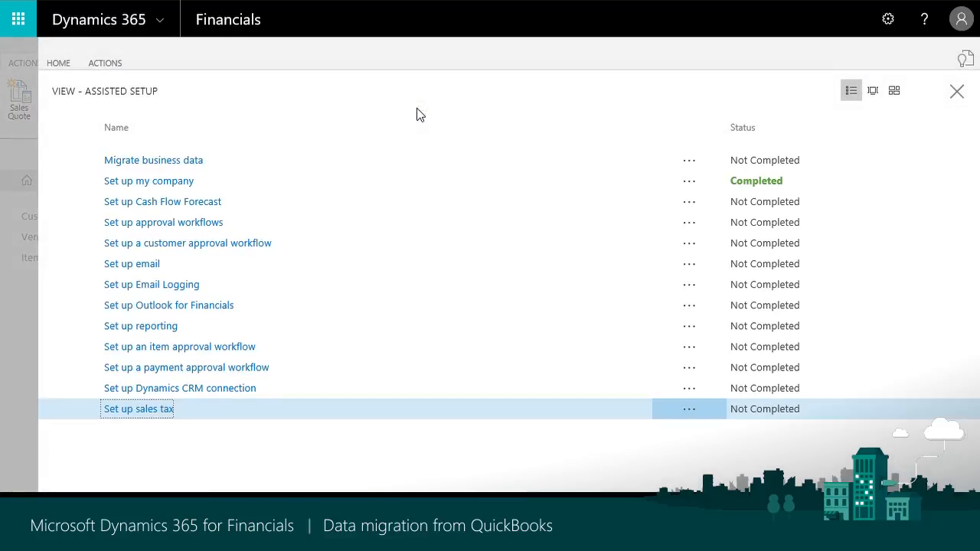
{"action": "left_click", "coordinate": [130, 166]}
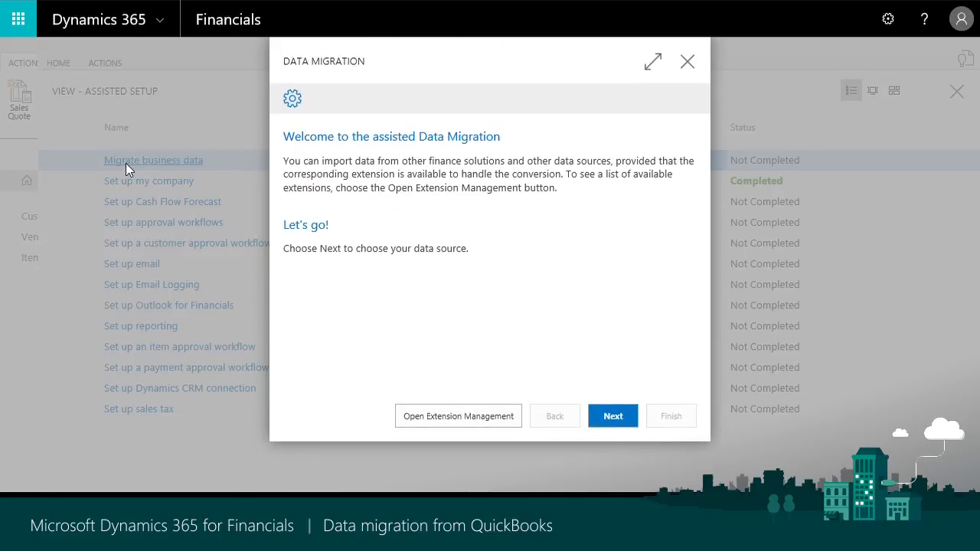
- Choose Import from QuickBooks (IIF) as the data source and continue to the data file upload instructions
{"action": "left_click", "coordinate": [613, 421]}
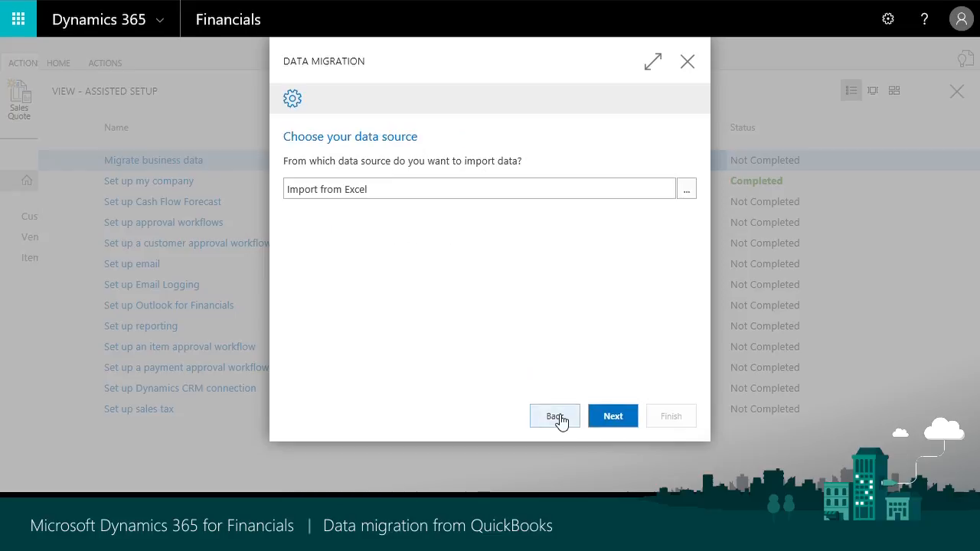
{"action": "left_click", "coordinate": [692, 195]}
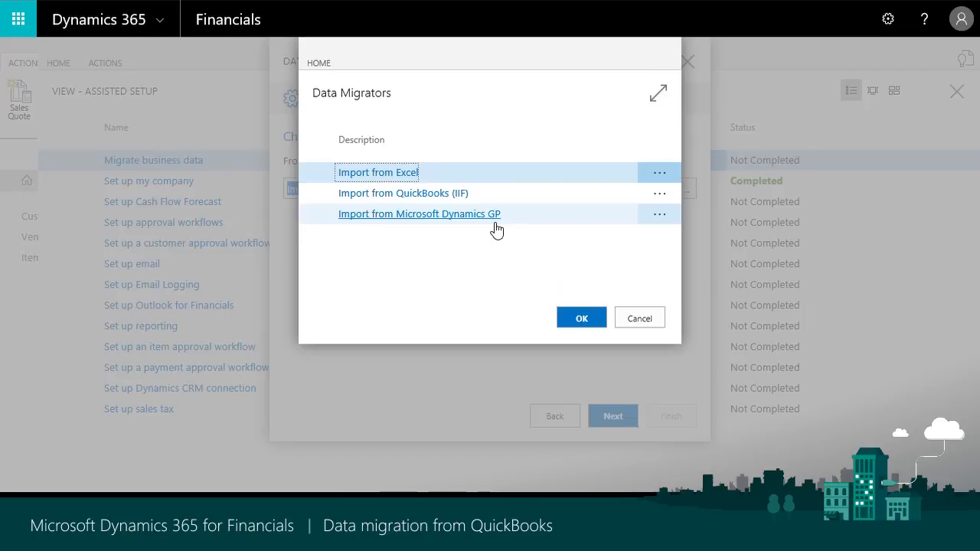
{"action": "double_click", "coordinate": [421, 202]}
{"action": "left_click", "coordinate": [613, 419]}
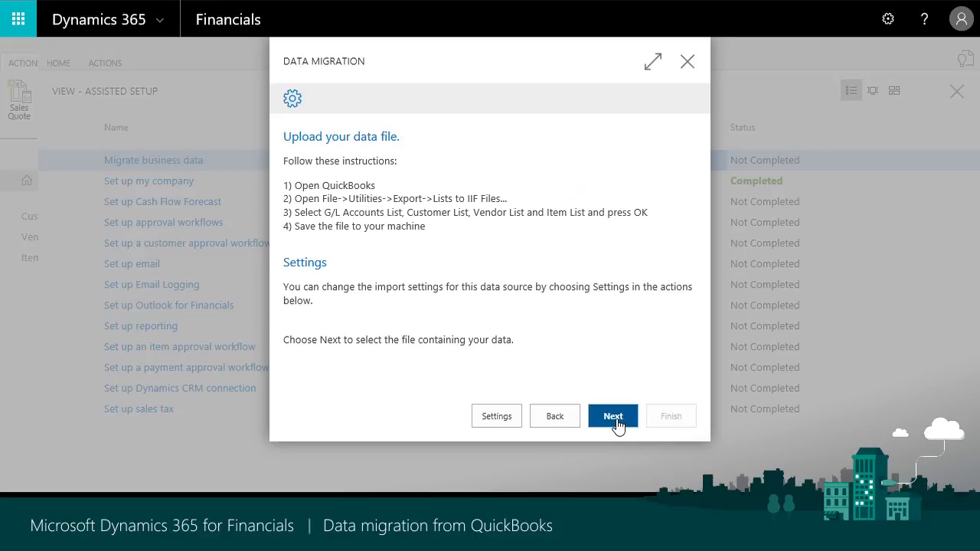
- Review the ITEM000001 template's setup and choose it as the default item template in the data migration settings
{"action": "left_click", "coordinate": [517, 423]}
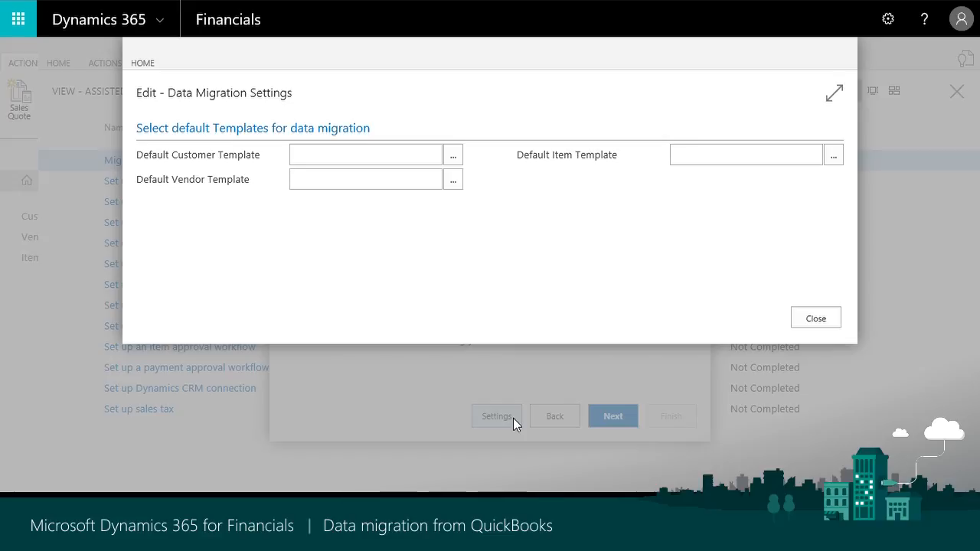
{"action": "left_click", "coordinate": [832, 159]}
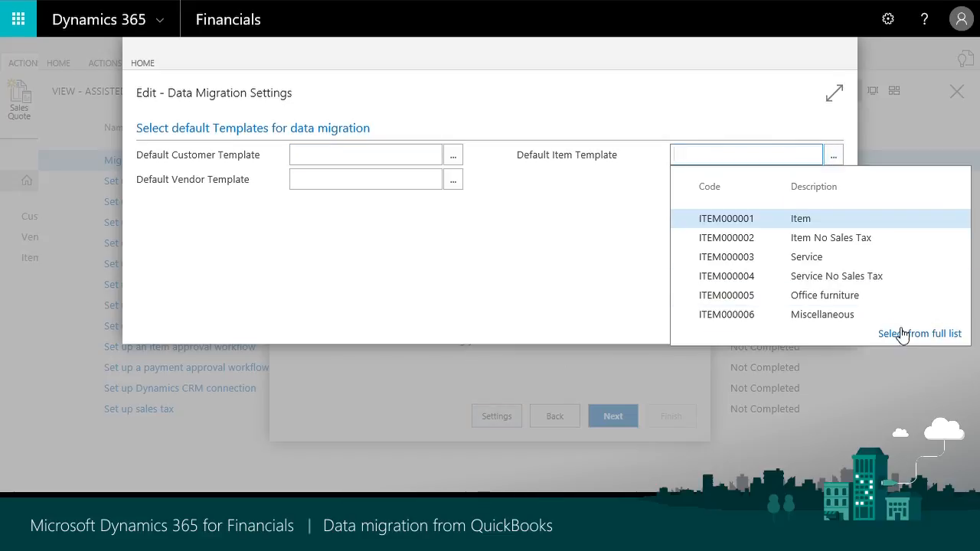
{"action": "left_click", "coordinate": [902, 335]}
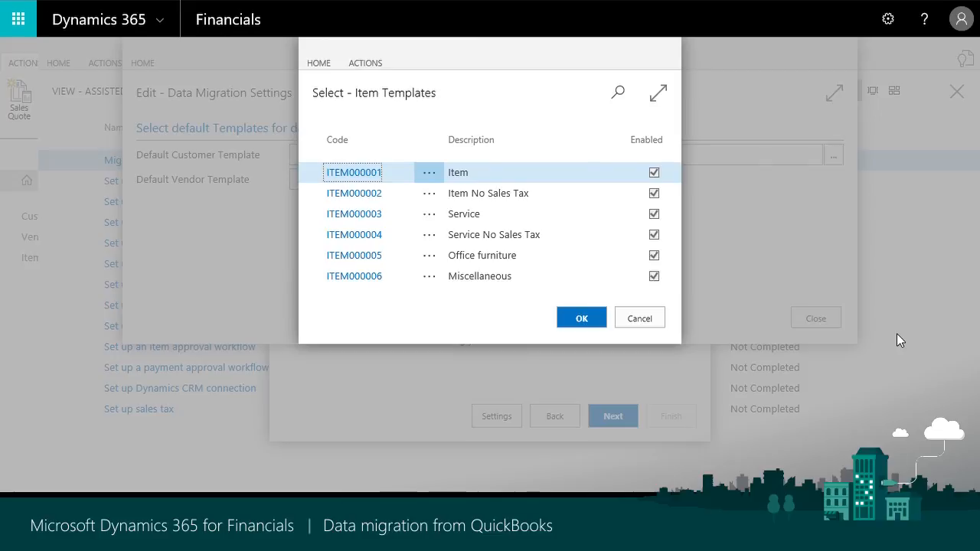
{"action": "left_click", "coordinate": [372, 69]}
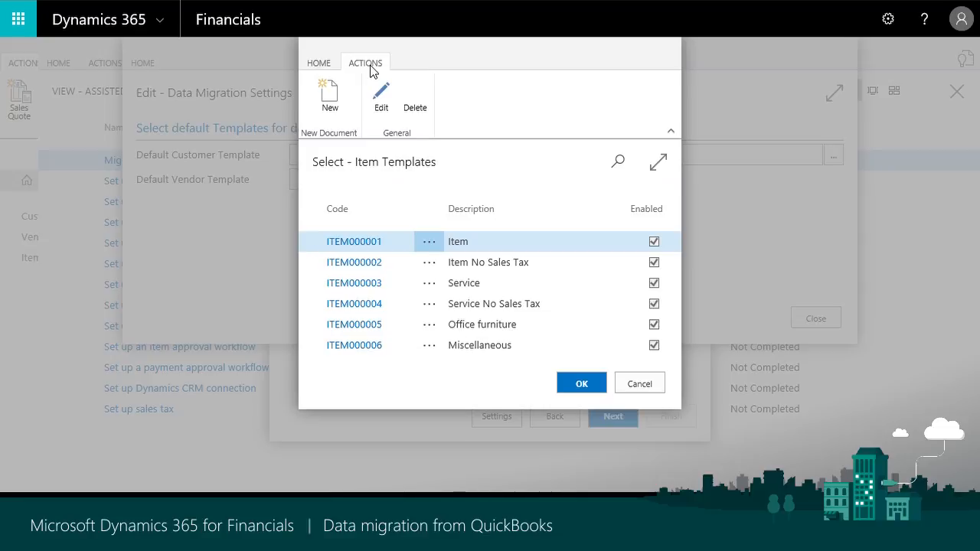
{"action": "left_click", "coordinate": [372, 105]}
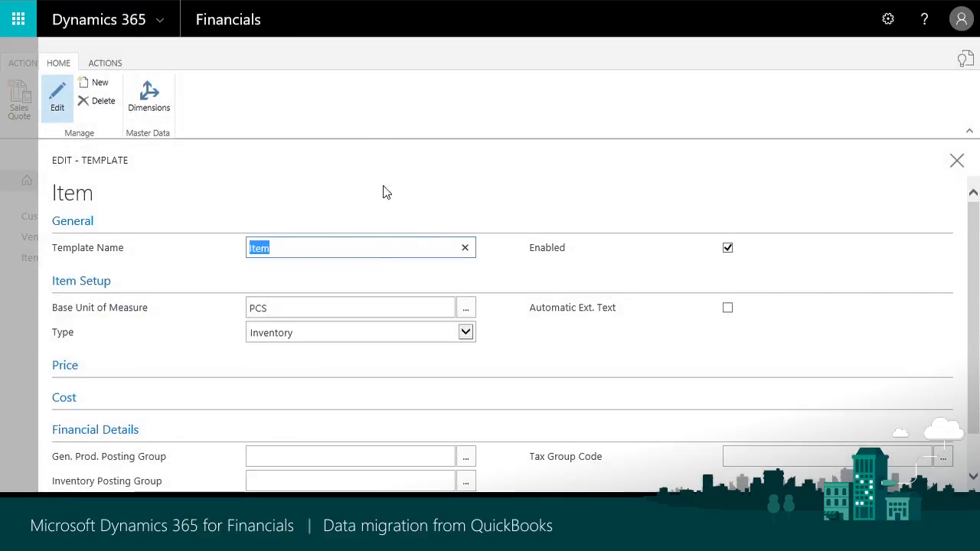
{"action": "scroll", "coordinate": [357, 299], "scroll_direction": "down", "scroll_amount": 1}
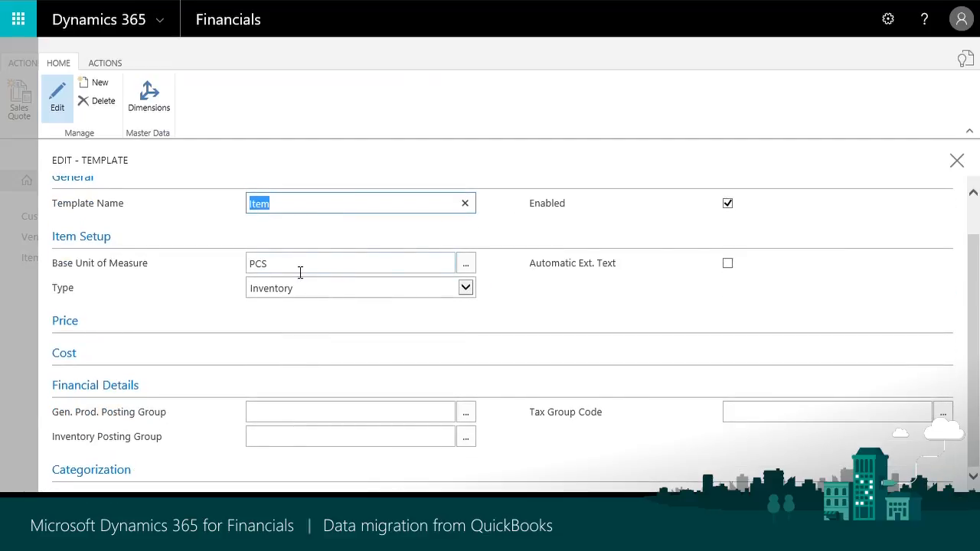
{"action": "left_click", "coordinate": [957, 160]}
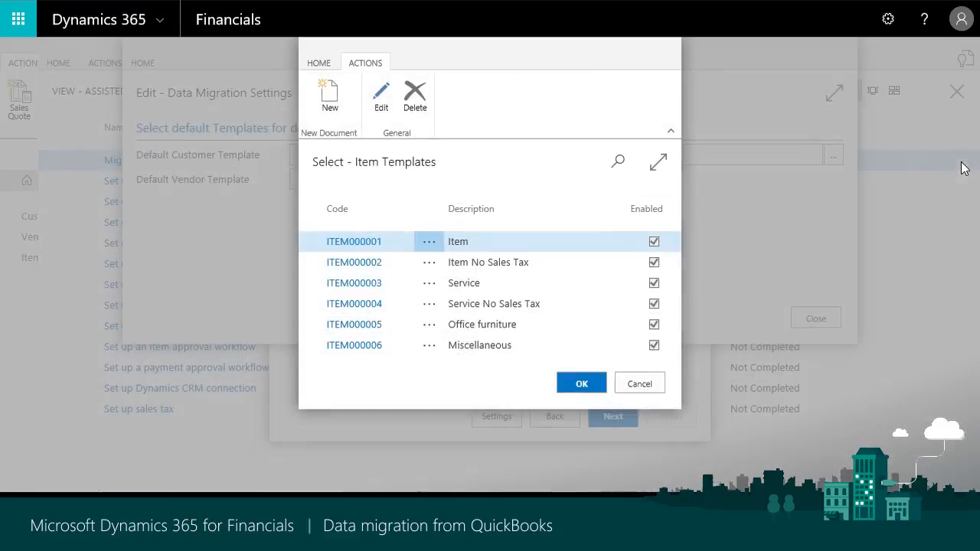
{"action": "left_click", "coordinate": [372, 244]}
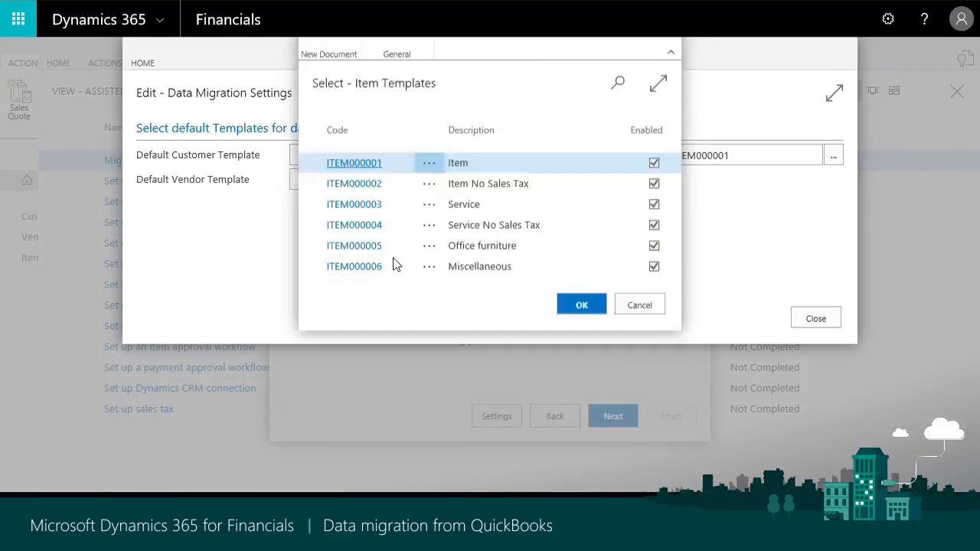
{"action": "left_click", "coordinate": [818, 321]}
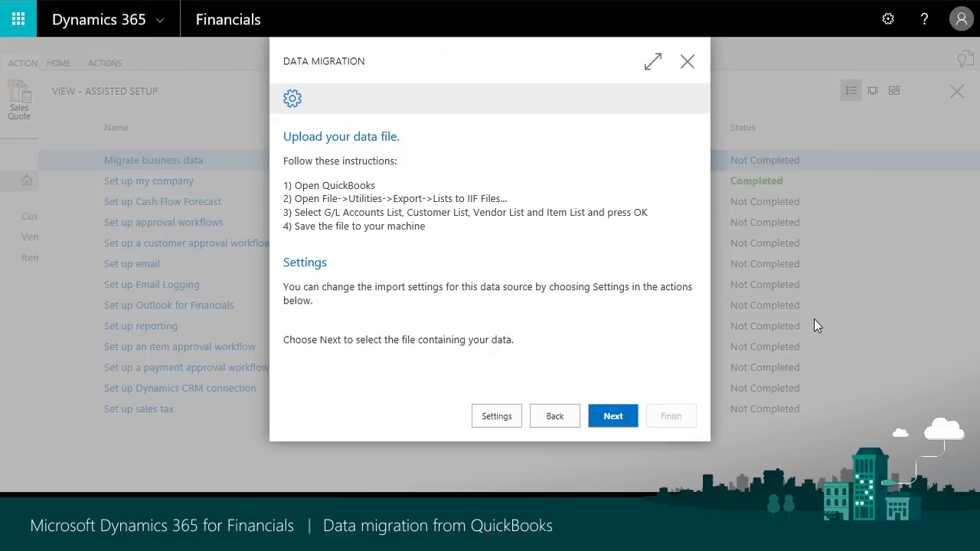
- Upload the exported QuickBooks data file and apply the import with the G/L Account, Customer, Vendor and Item tables selected
{"action": "left_click", "coordinate": [616, 417]}
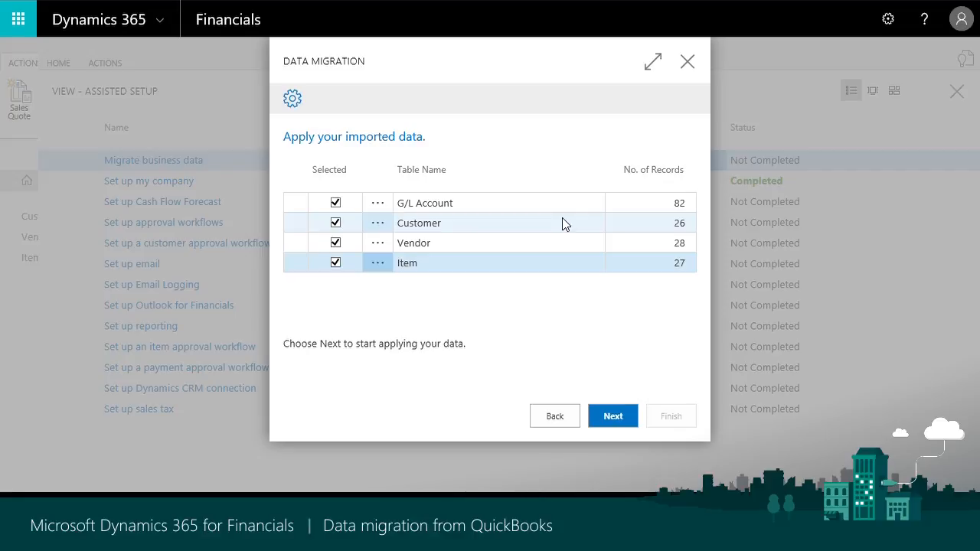
{"action": "left_click", "coordinate": [632, 418]}
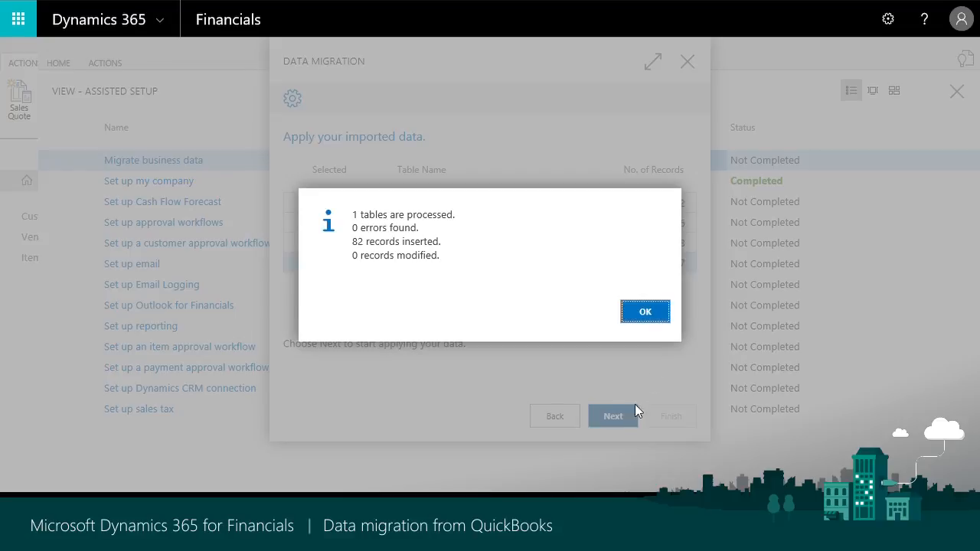
{"action": "left_click", "coordinate": [668, 314]}
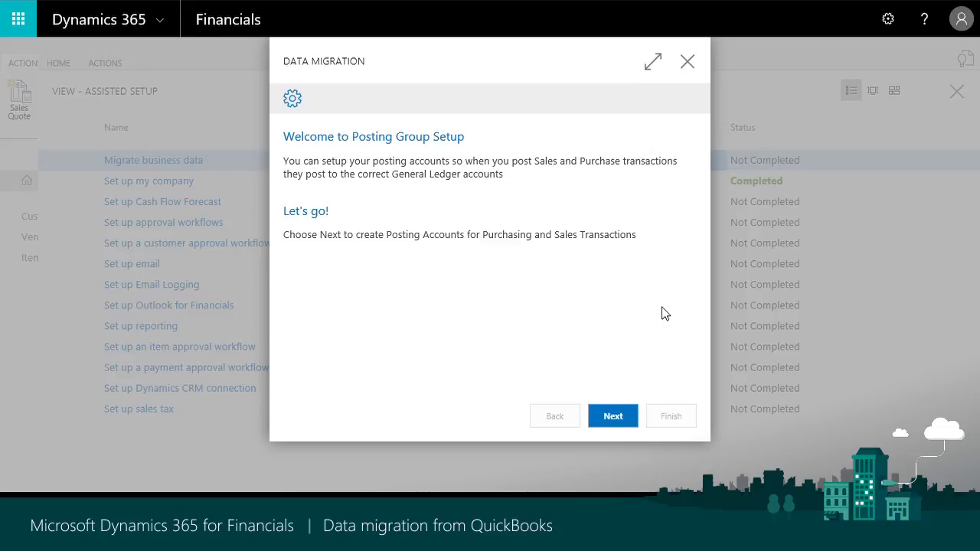
- Begin the posting group setup with 4000 as the Sales Account and 5000 as the Purch. Account
{"action": "left_click", "coordinate": [614, 422]}
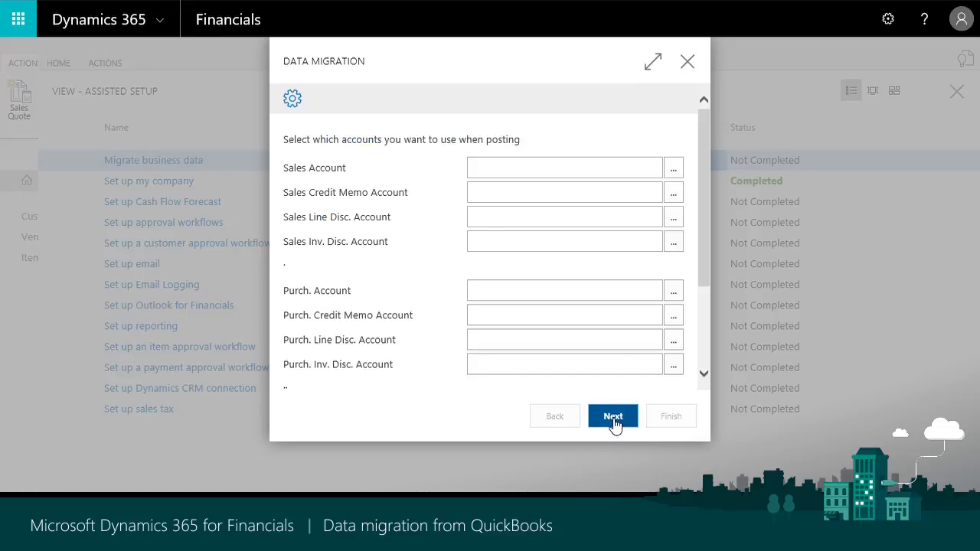
{"action": "left_click", "coordinate": [538, 173]}
{"action": "type", "text": "40"}
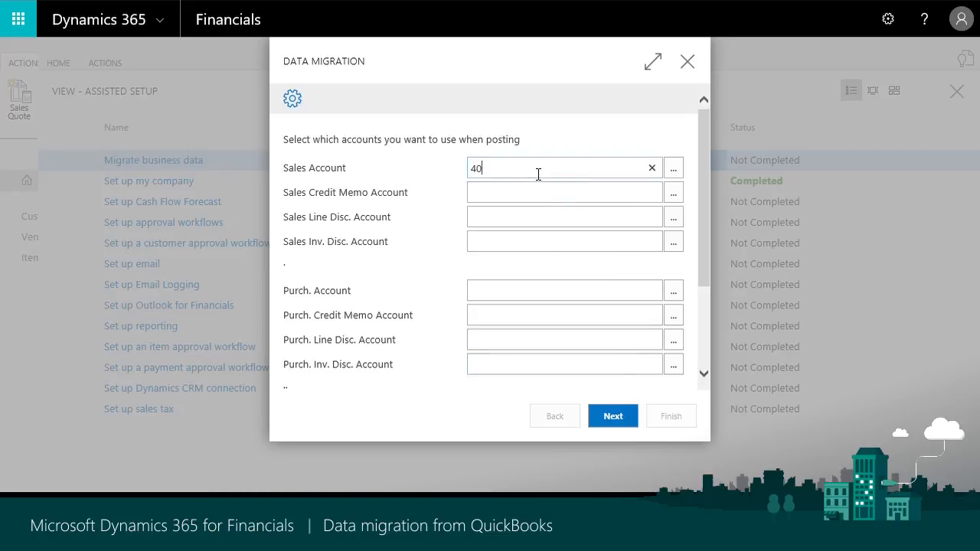
{"action": "type", "text": "00"}
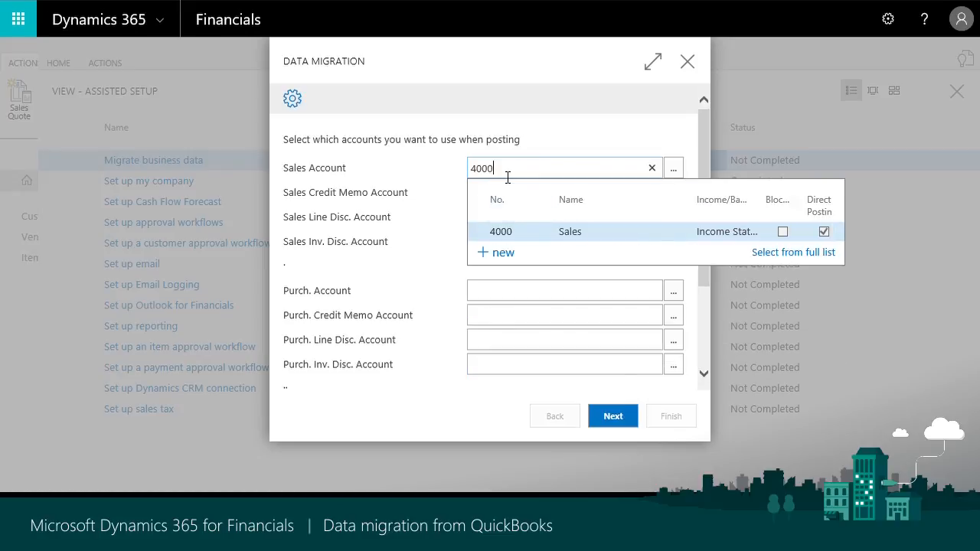
{"action": "left_click", "coordinate": [499, 232]}
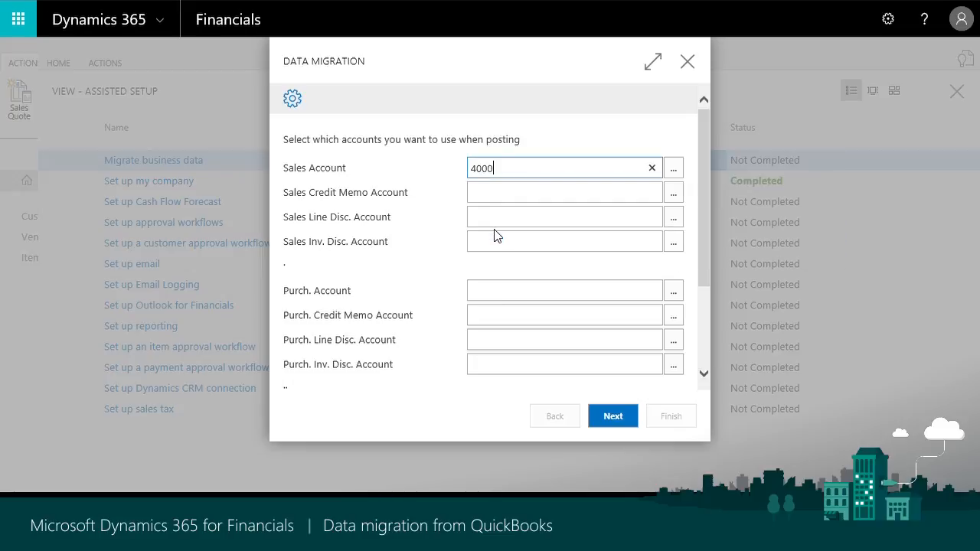
{"action": "left_click", "coordinate": [501, 291]}
{"action": "type", "text": "5000"}
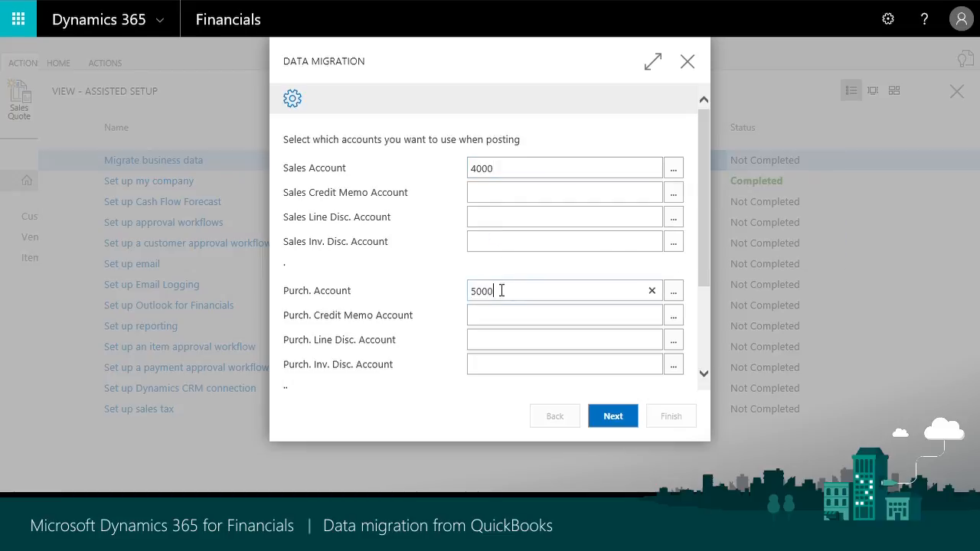
{"action": "key", "text": "Tab"}
- Set the item import accounts to 5100 for COGS, 5100 for Inventory Adjmt. and 1300 for Inventory, and continue
{"action": "scroll", "coordinate": [498, 289], "scroll_direction": "down", "scroll_amount": 2}
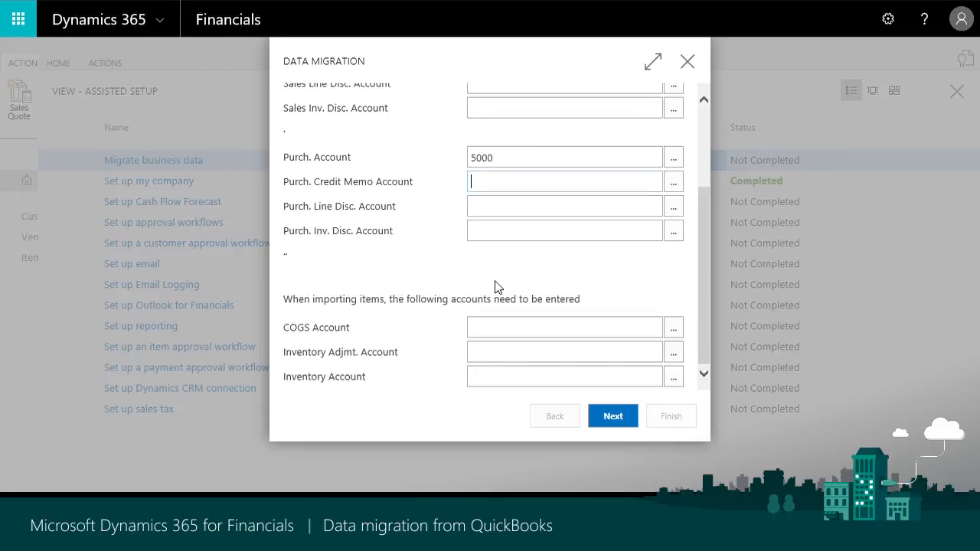
{"action": "left_click", "coordinate": [503, 334]}
{"action": "type", "text": "5100"}
{"action": "key", "text": "Tab"}
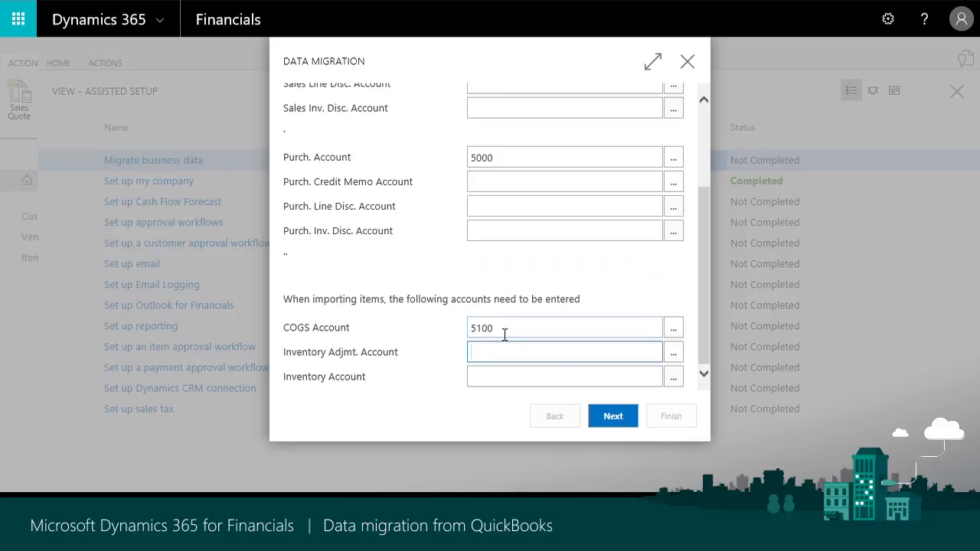
{"action": "type", "text": "5100"}
{"action": "key", "text": "Tab"}
{"action": "type", "text": "1300"}
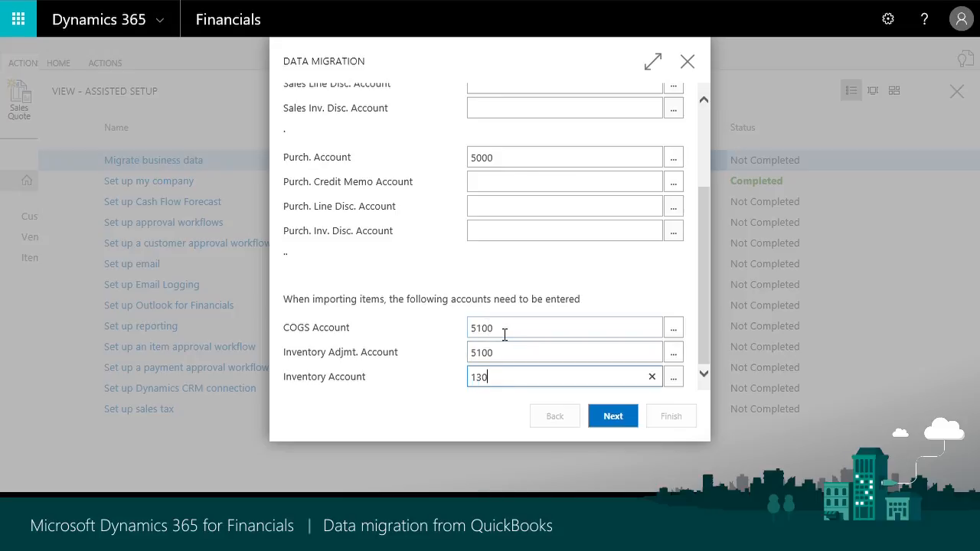
{"action": "key", "text": "Tab"}
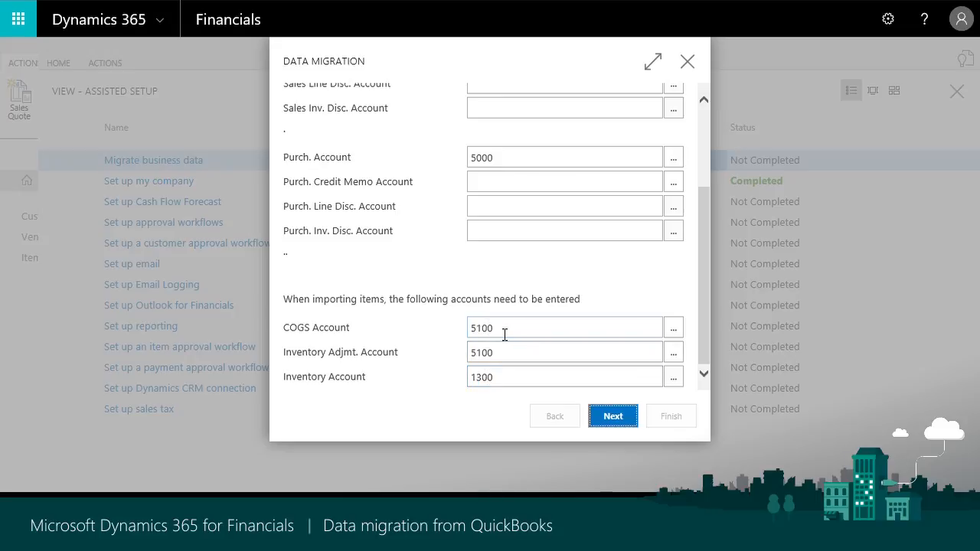
{"action": "left_click", "coordinate": [617, 426]}
- Set the customers' Receivables Account to 1200 and the vendors' Payables Account to 2100, and apply the remaining imported tables
{"action": "left_click", "coordinate": [507, 216]}
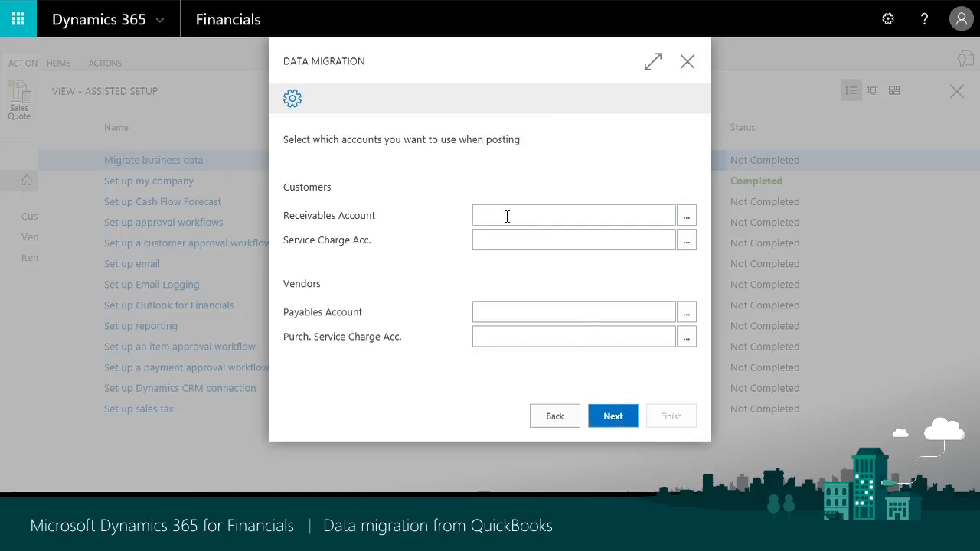
{"action": "type", "text": "1200"}
{"action": "key", "text": "Tab"}
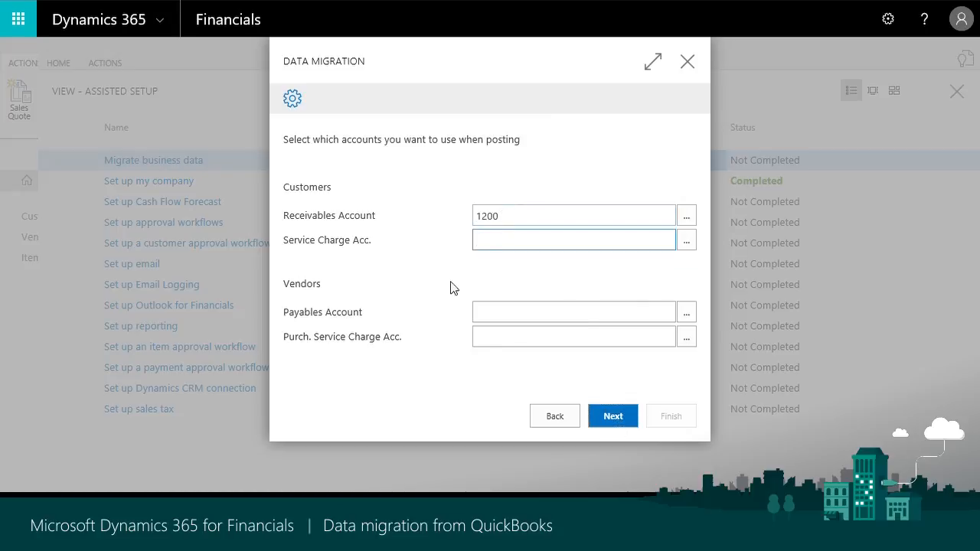
{"action": "left_click", "coordinate": [502, 313]}
{"action": "type", "text": "2100"}
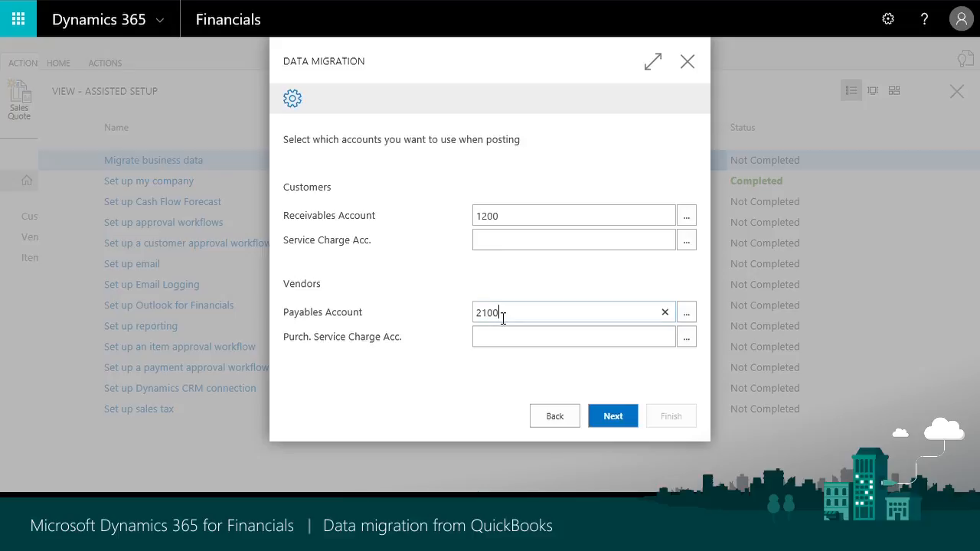
{"action": "key", "text": "Tab"}
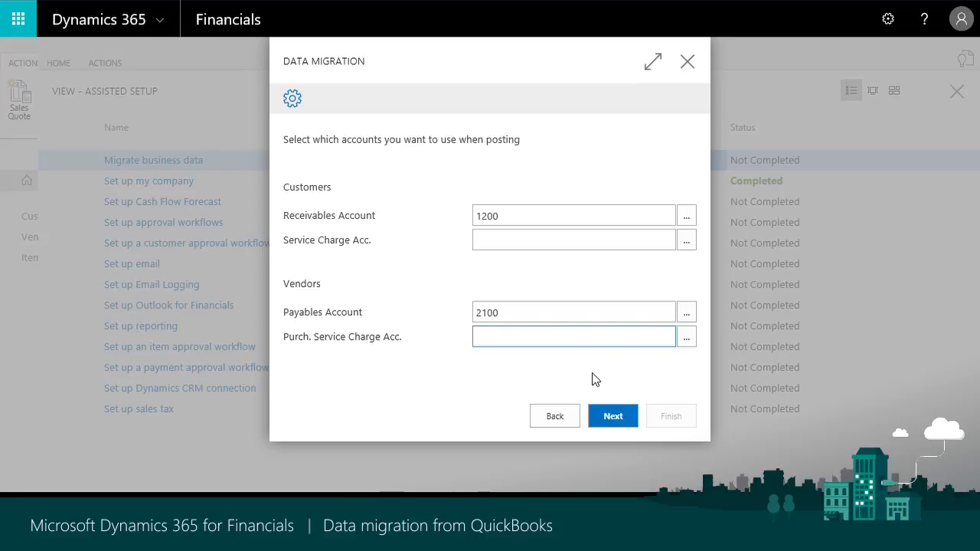
{"action": "left_click", "coordinate": [624, 422]}
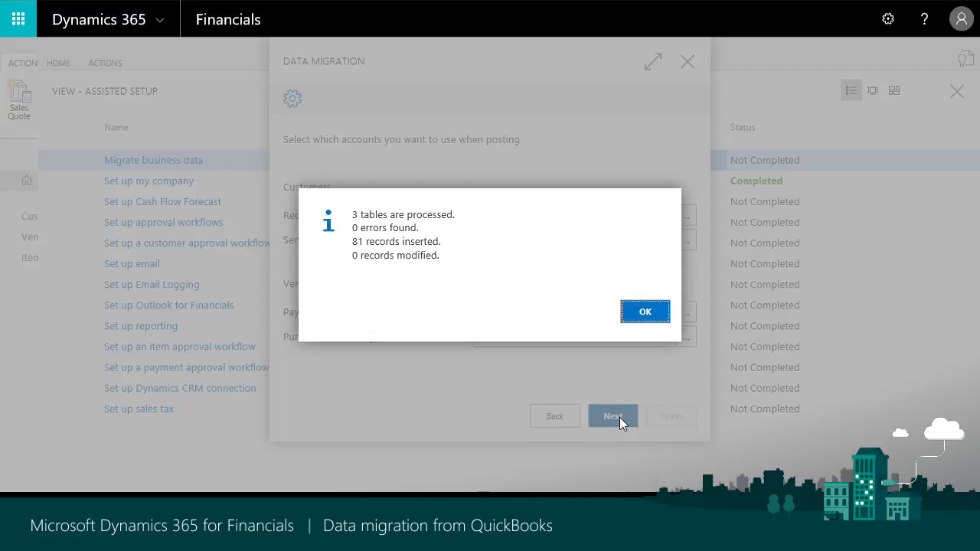
{"action": "left_click", "coordinate": [651, 310]}
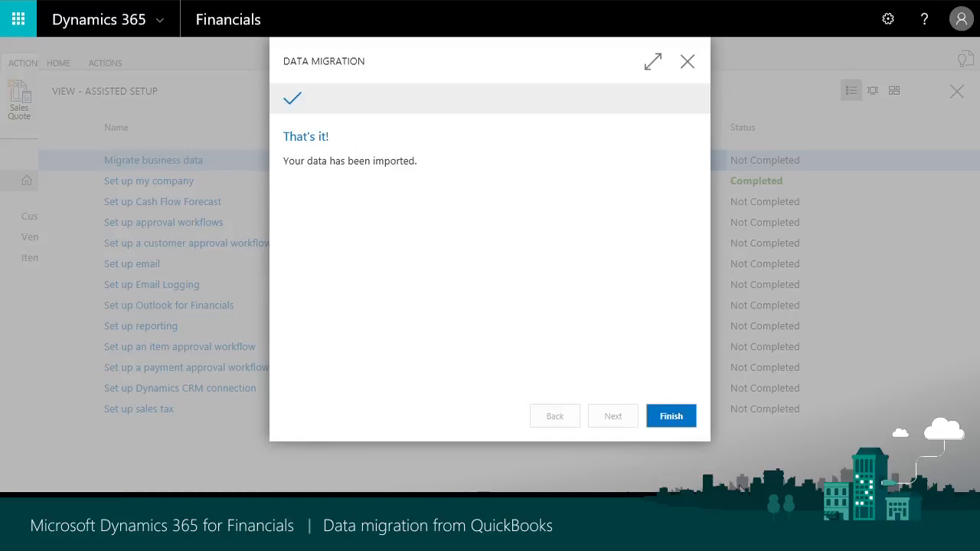
- Finish the data migration and close the assisted setup list to return to the home page
{"action": "left_click", "coordinate": [671, 416]}
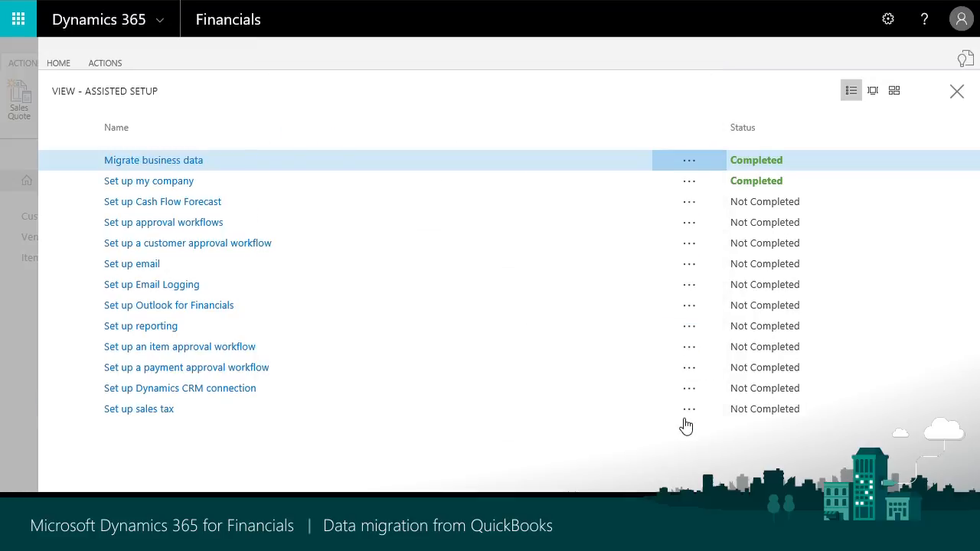
{"action": "left_click", "coordinate": [957, 93]}
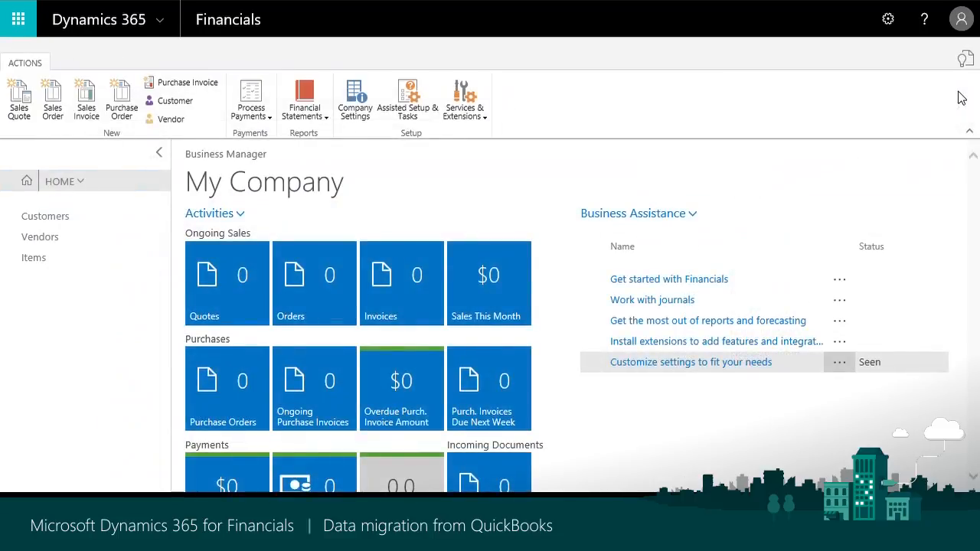
- Review the imported records in the Customers, Vendors and Items lists in turn
{"action": "left_click", "coordinate": [74, 222]}
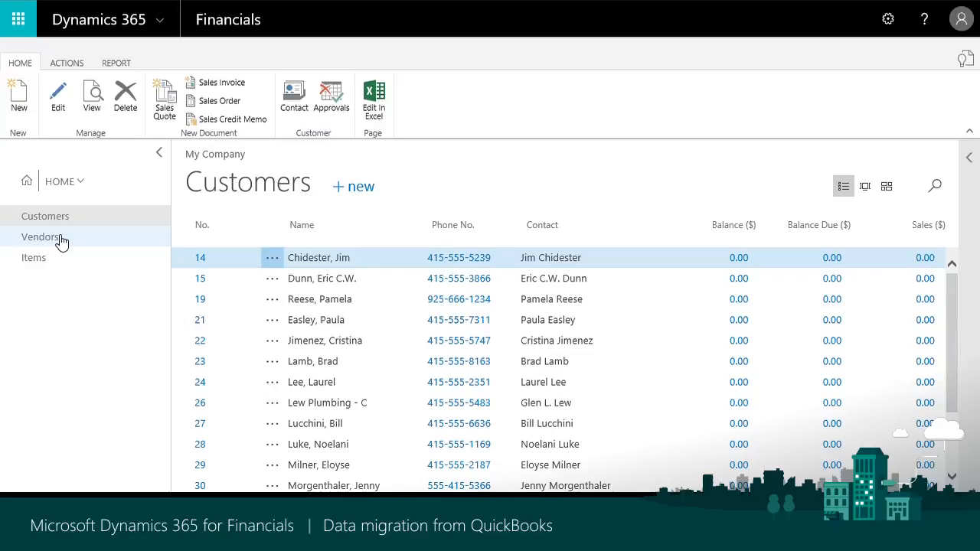
{"action": "left_click", "coordinate": [61, 242]}
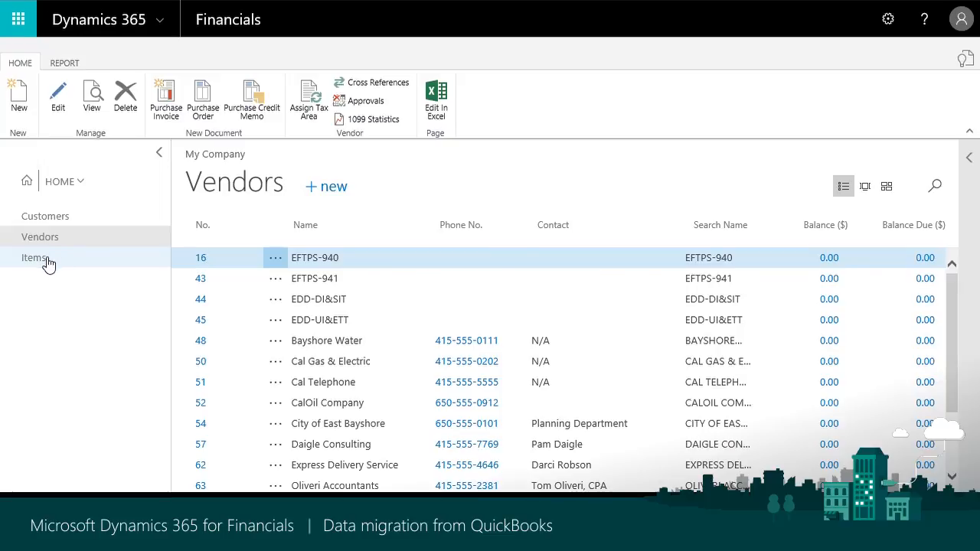
{"action": "left_click", "coordinate": [47, 264]}
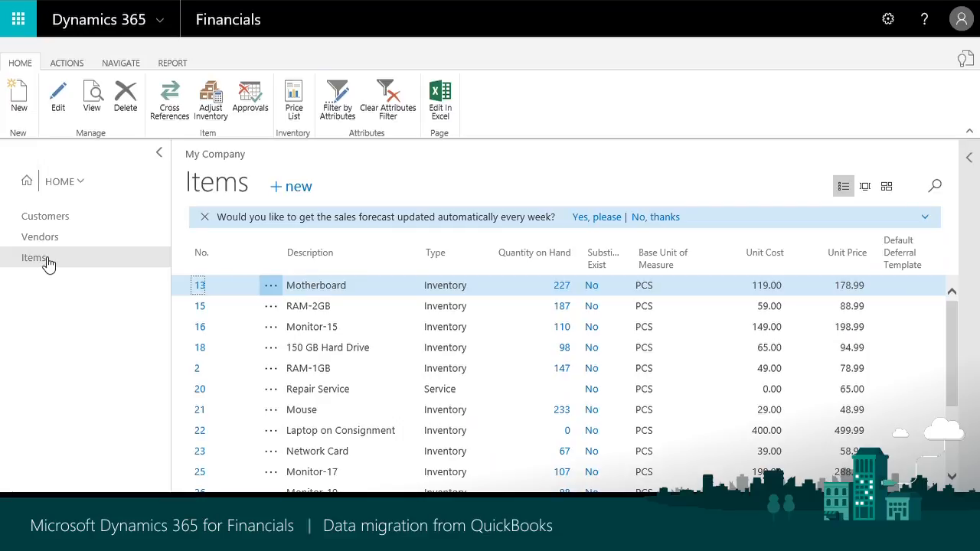
- Search for "chart of accounts", open the Finance department's Chart of Accounts and inspect the Net Change and Balance columns
{"action": "left_click", "coordinate": [965, 59]}
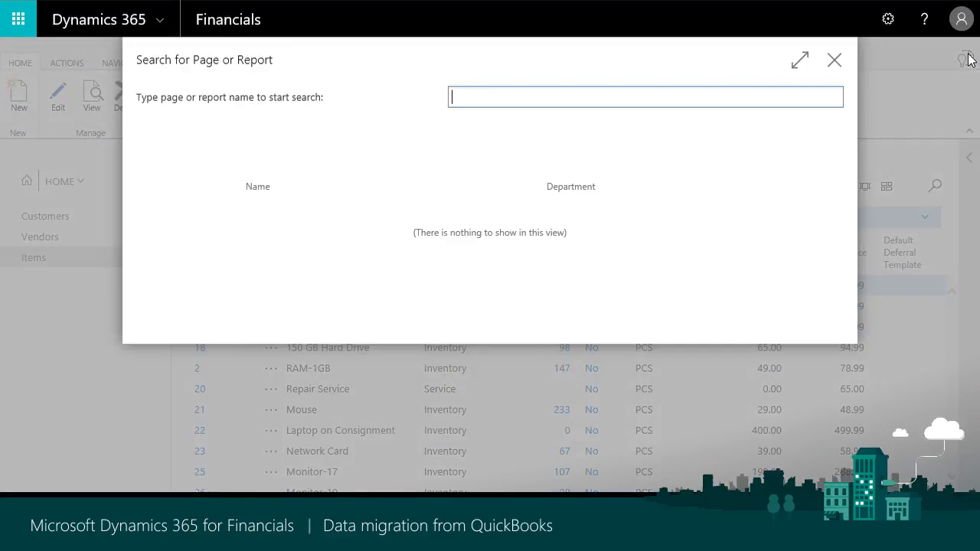
{"action": "type", "text": "chart of accounts"}
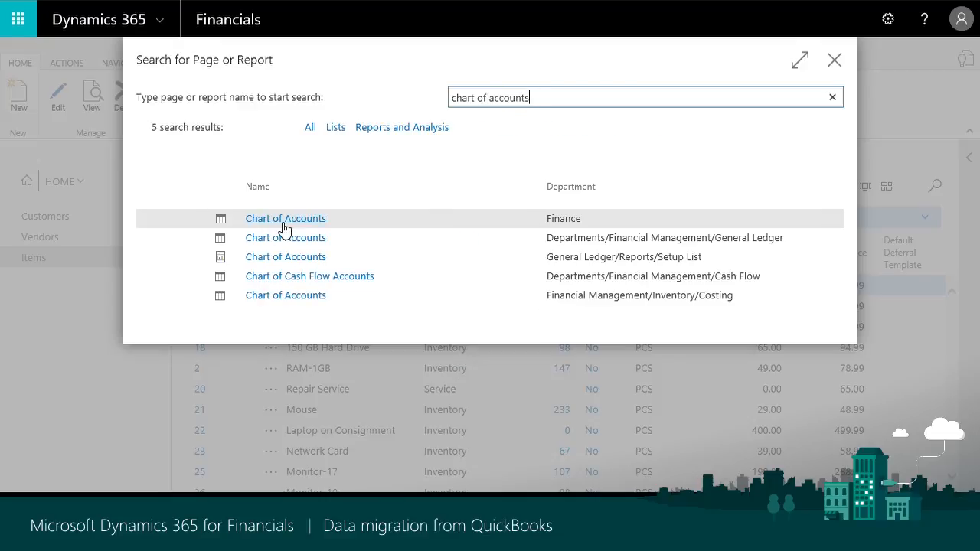
{"action": "left_click", "coordinate": [281, 223]}
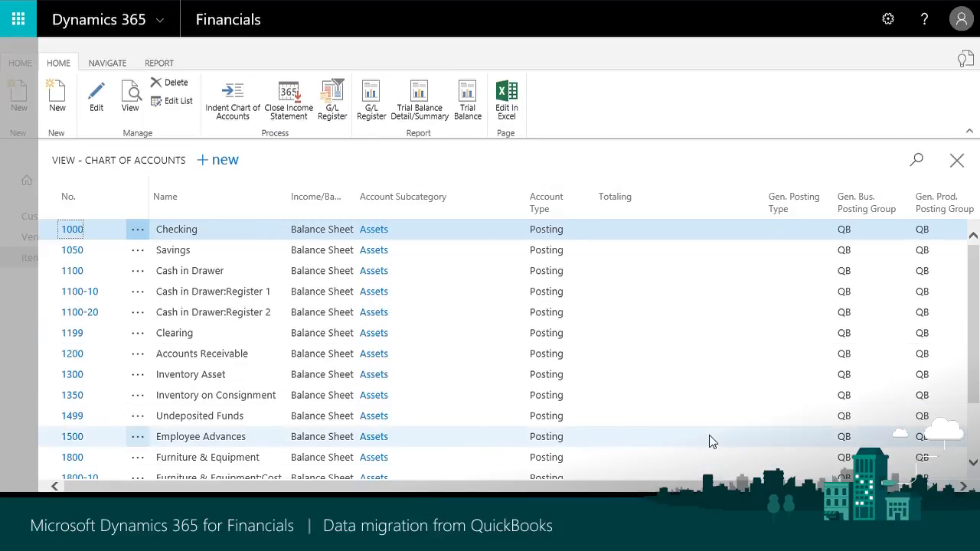
{"action": "left_click_drag", "start_coordinate": [708, 486], "coordinate": [905, 486]}
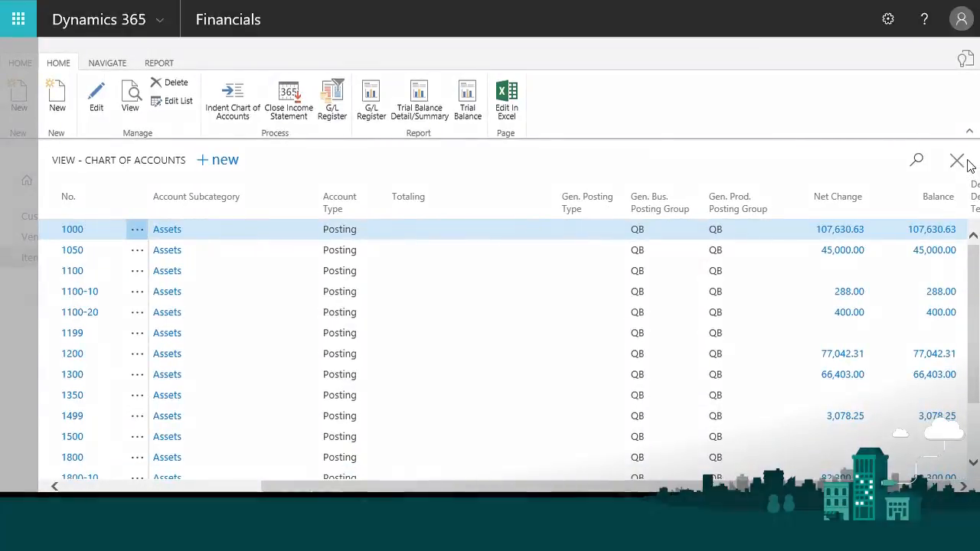